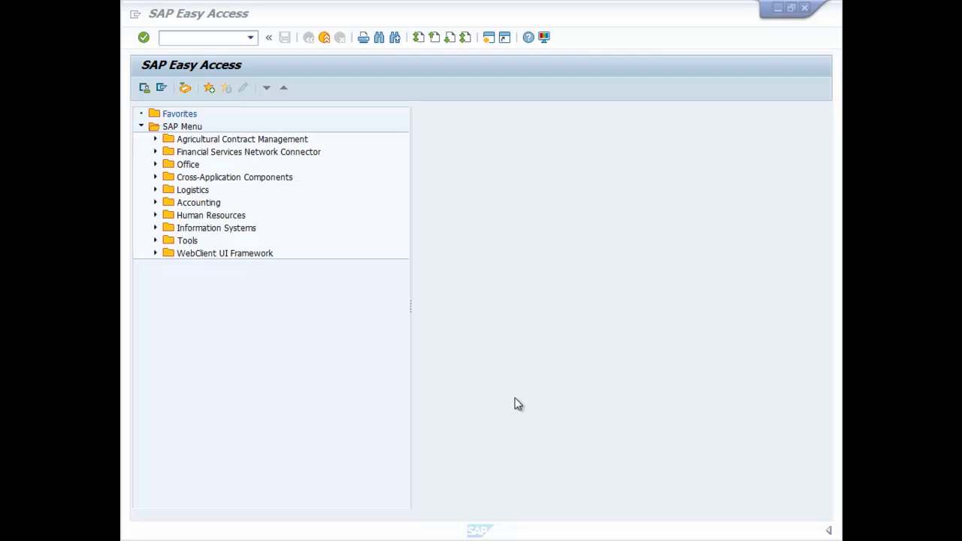
Step: Open the Enter Vendor Invoice screen (FB60) for company code TATA
left_click(208, 38)
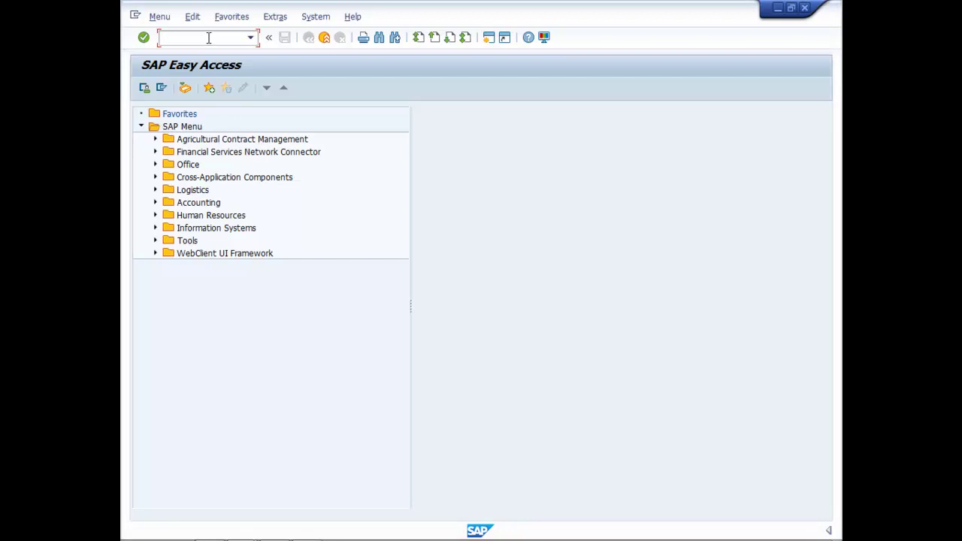
type("FB60")
key("Return")
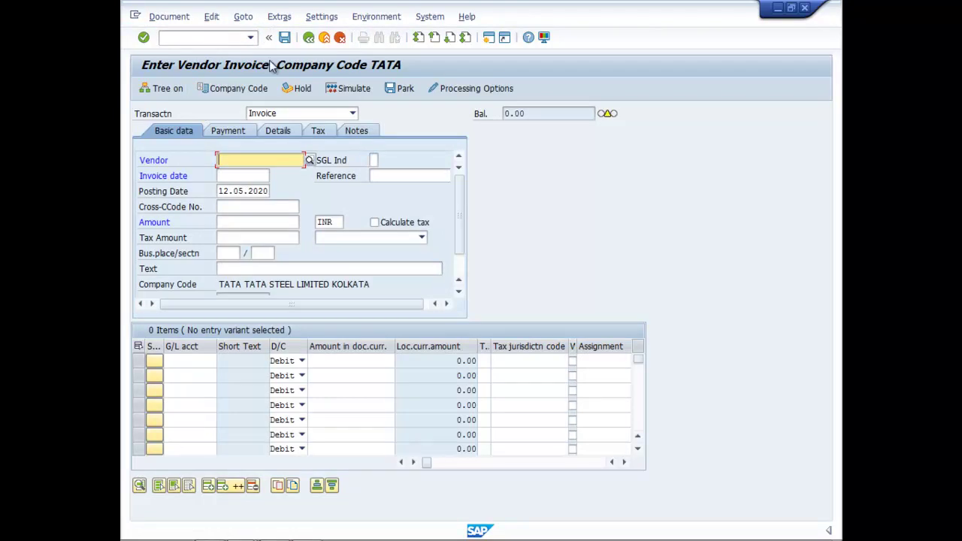
Step: Select the Delhi vendor through the vendor search for company TATA
left_click(317, 163)
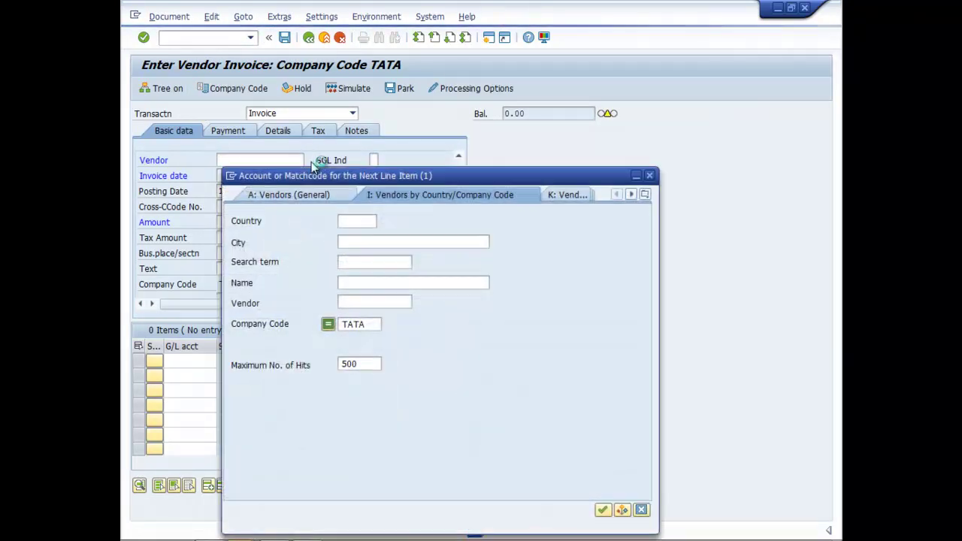
left_click(601, 509)
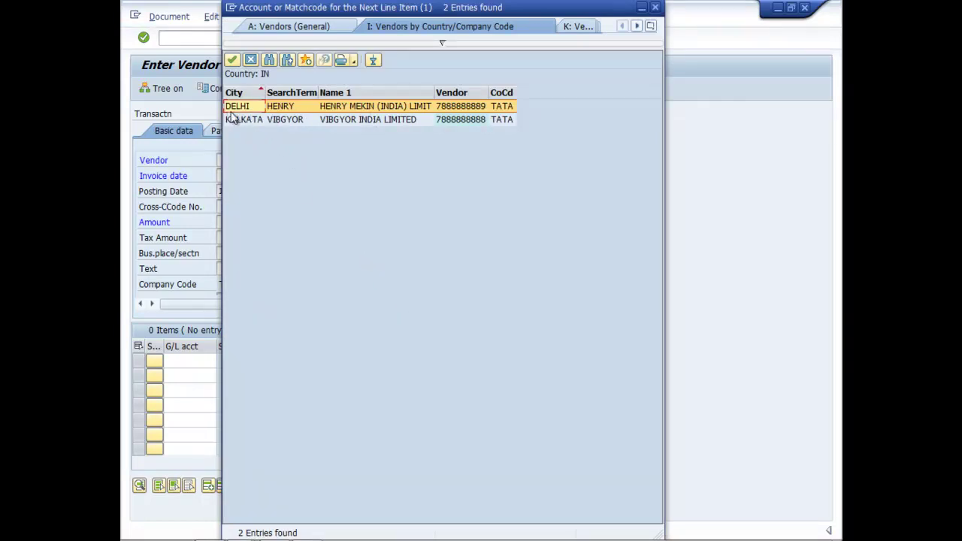
left_click(231, 59)
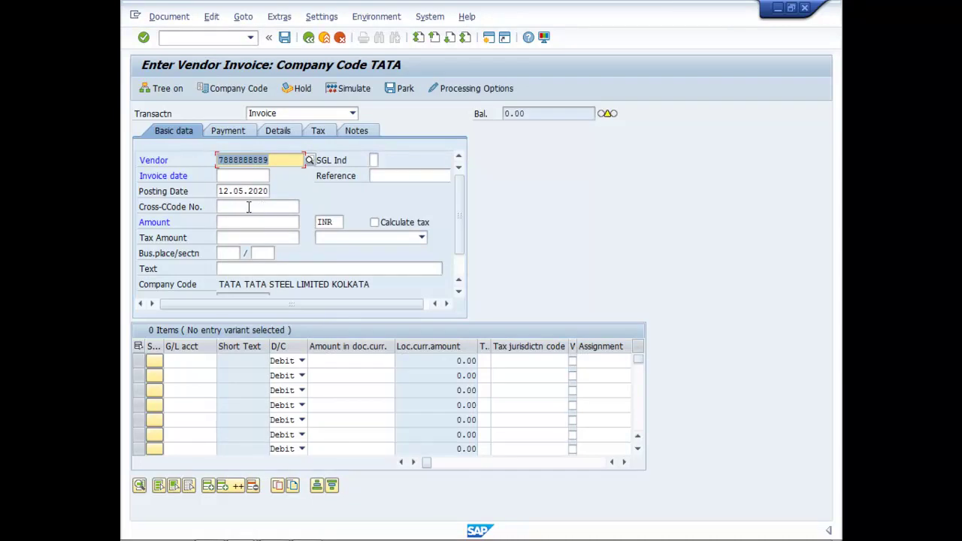
Step: Enter invoice date 30.04.2020 and amount 18,000, with automatic tax calculation on
left_click(236, 177)
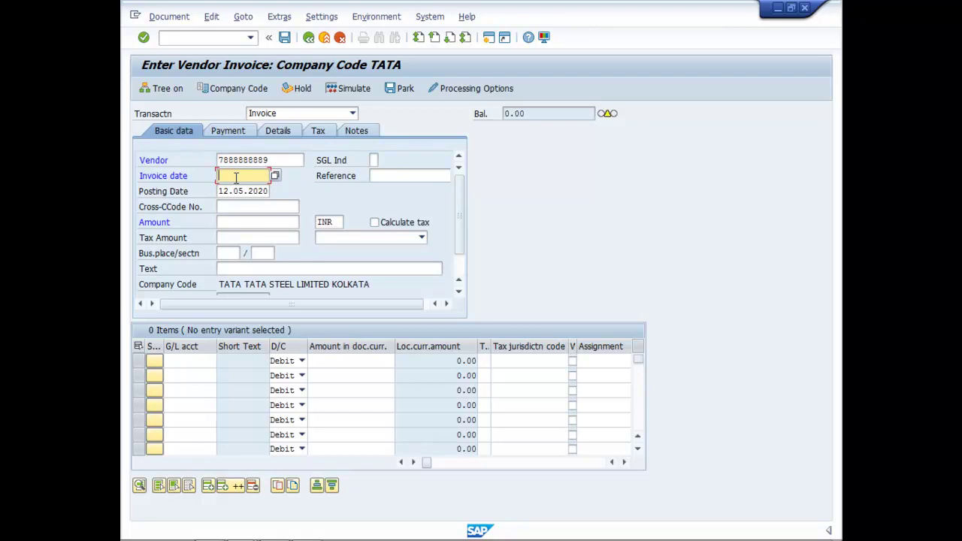
type("30.04")
type(".200")
type("020")
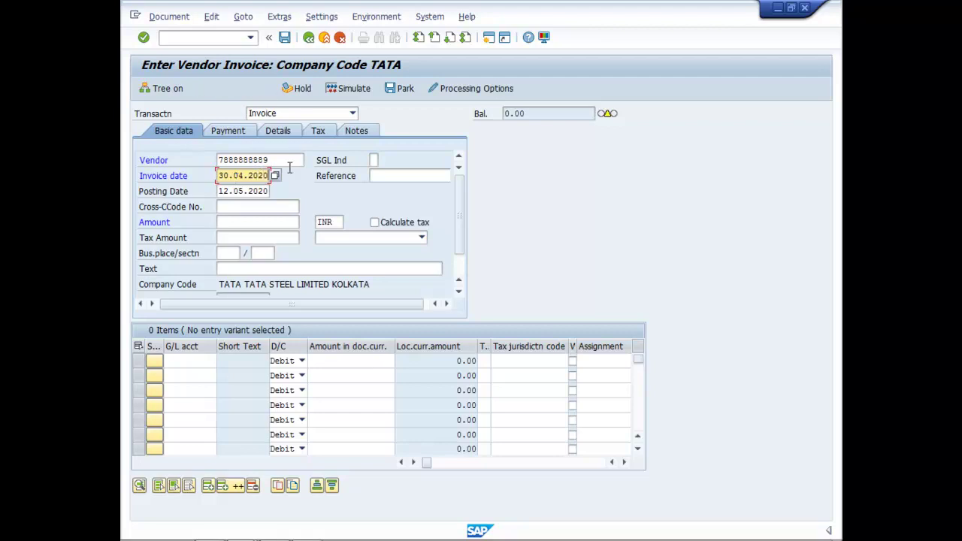
left_click(249, 223)
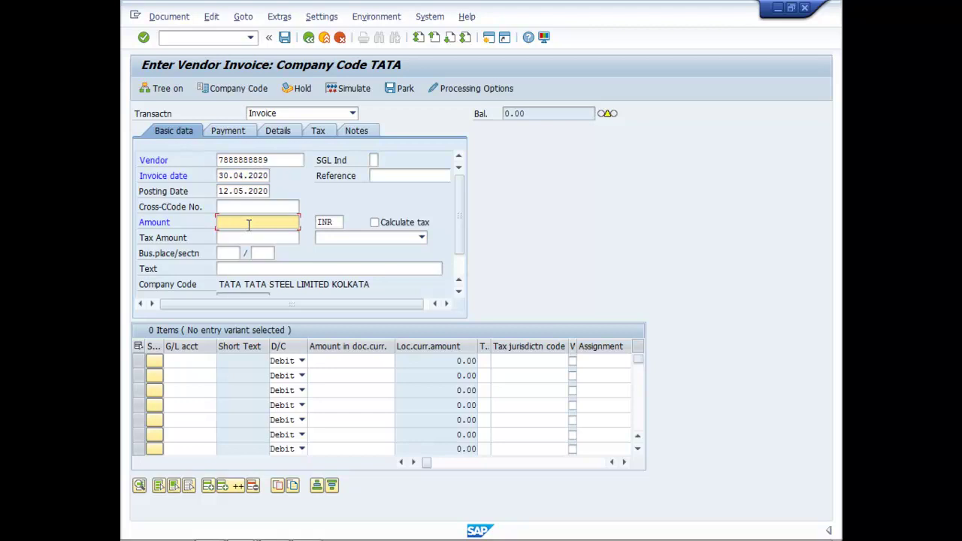
type("18000")
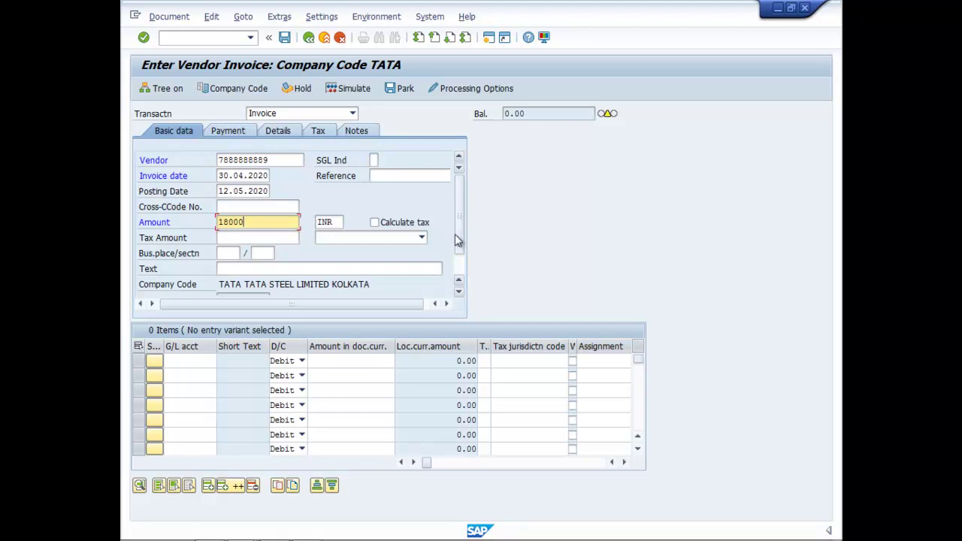
left_click(374, 223)
key("Return")
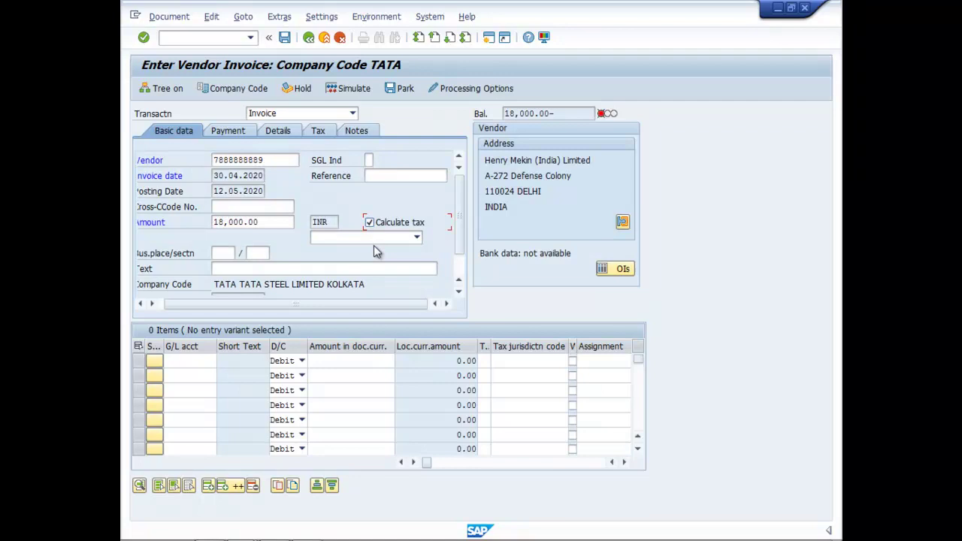
Step: Enter the invoice header text 'Purchases Interstate @ 12%'
left_click(231, 270)
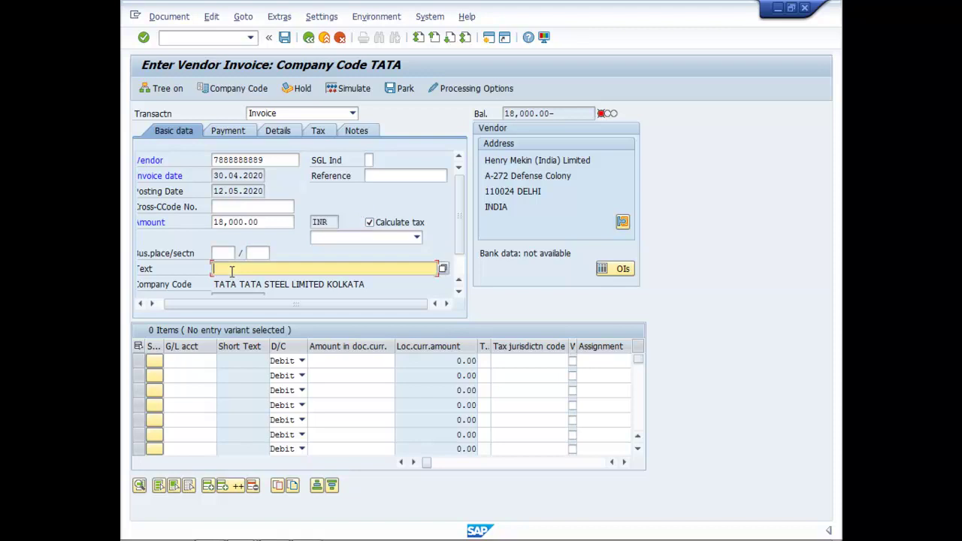
type("Purchases @ 12%")
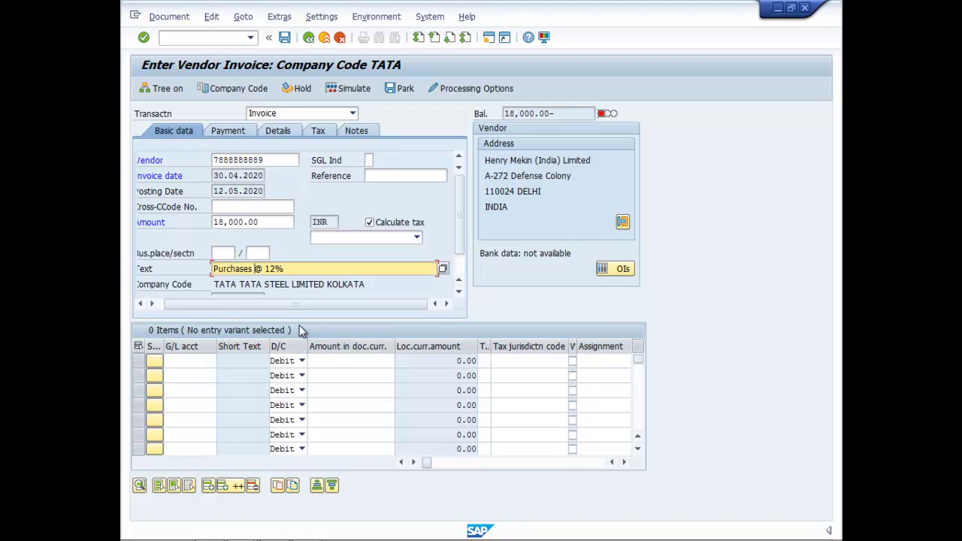
type("Interstate")
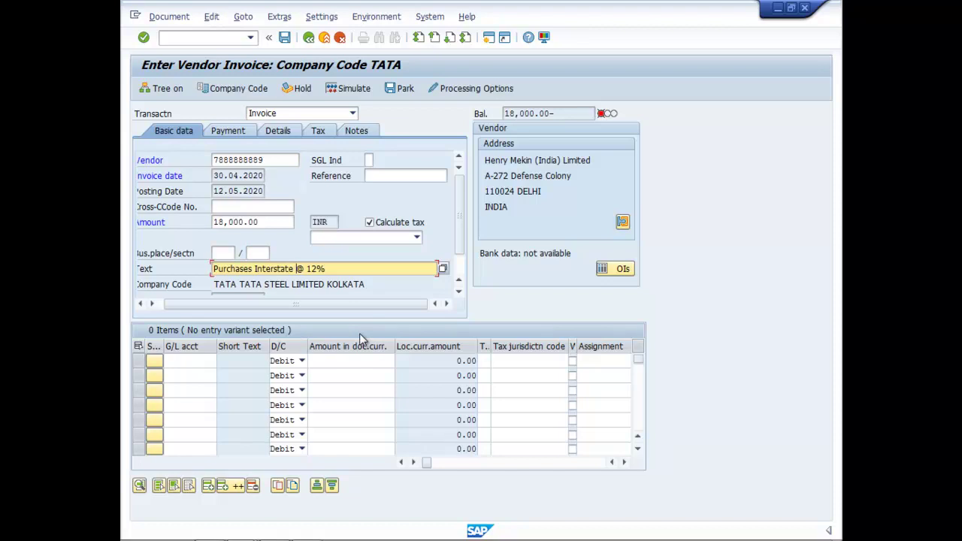
left_click(199, 364)
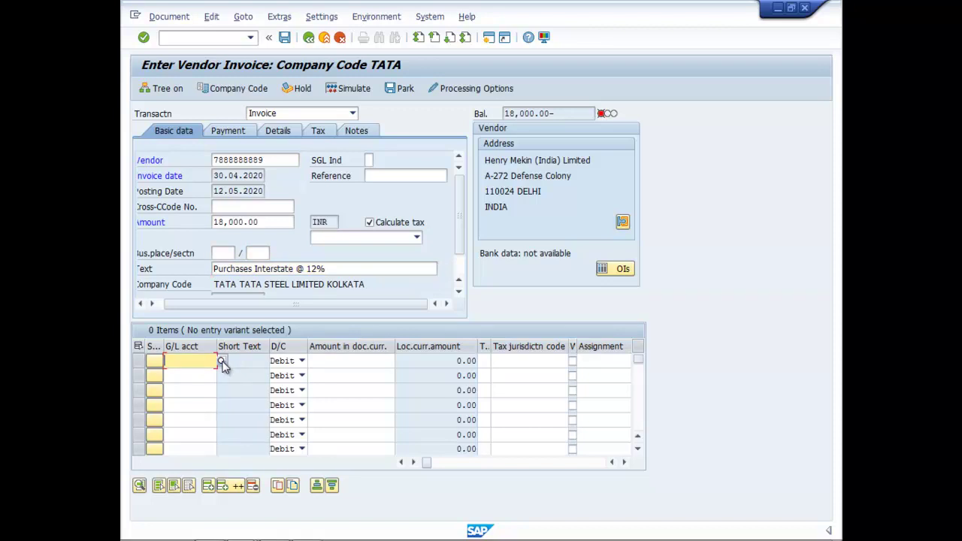
Step: Add a G/L 505000 line taking the 18,000.00 balance via '*', with tax code I2
left_click(222, 362)
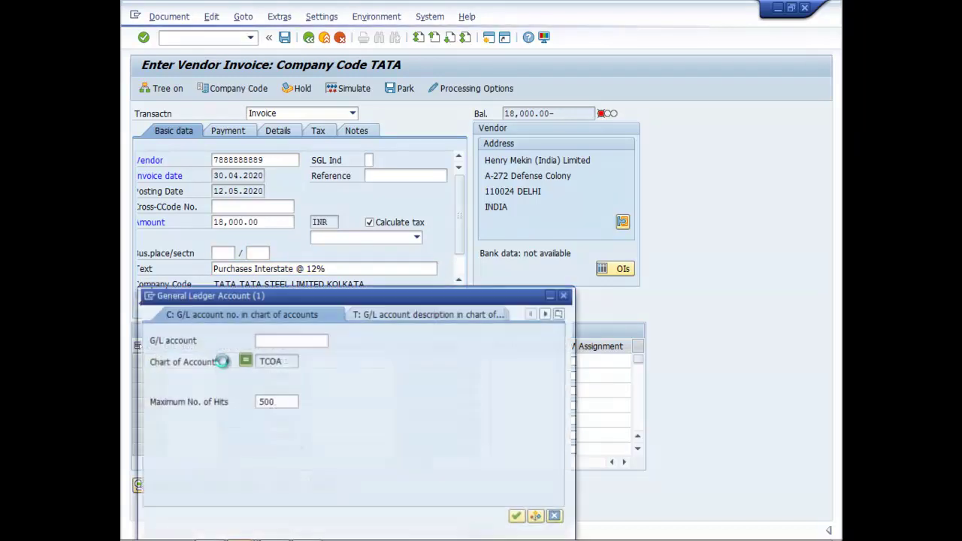
left_click(527, 519)
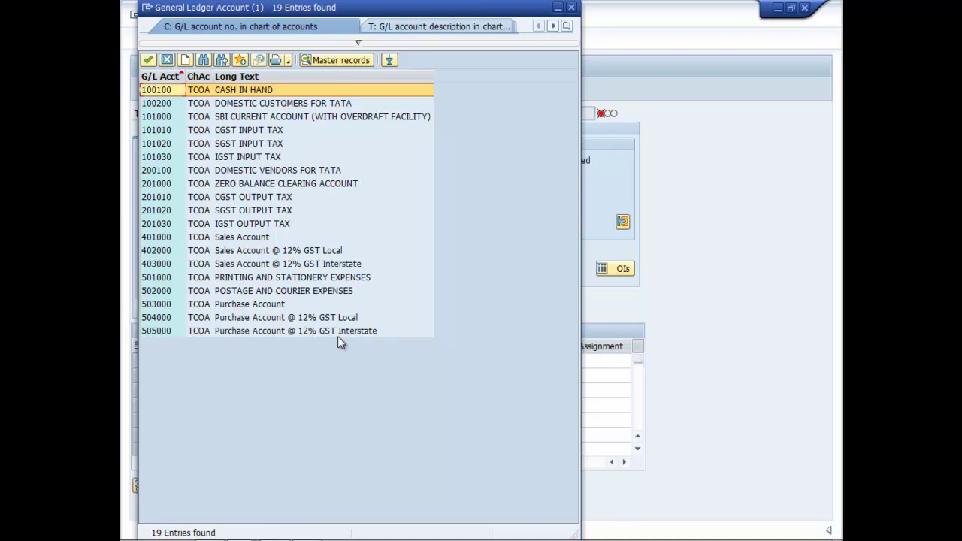
left_click(167, 333)
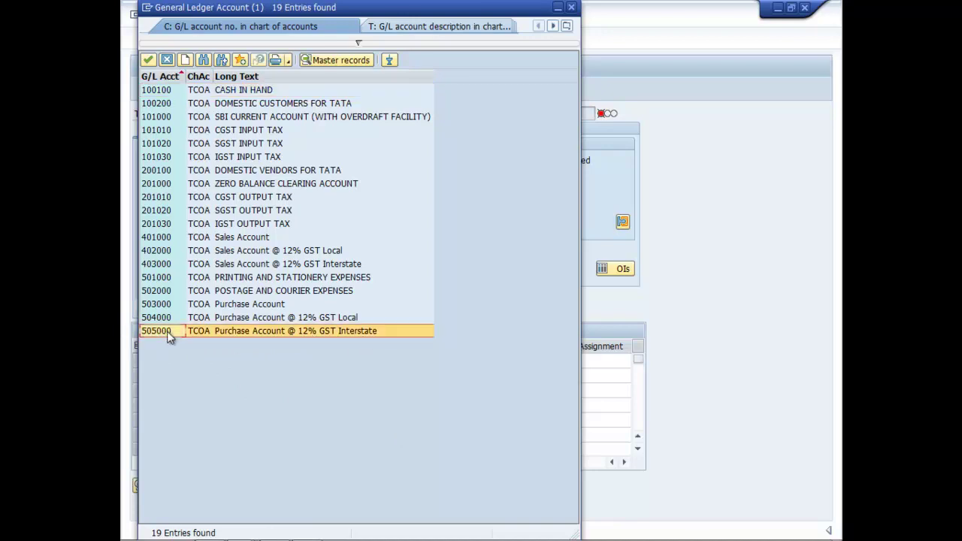
left_click(147, 60)
left_click(370, 360)
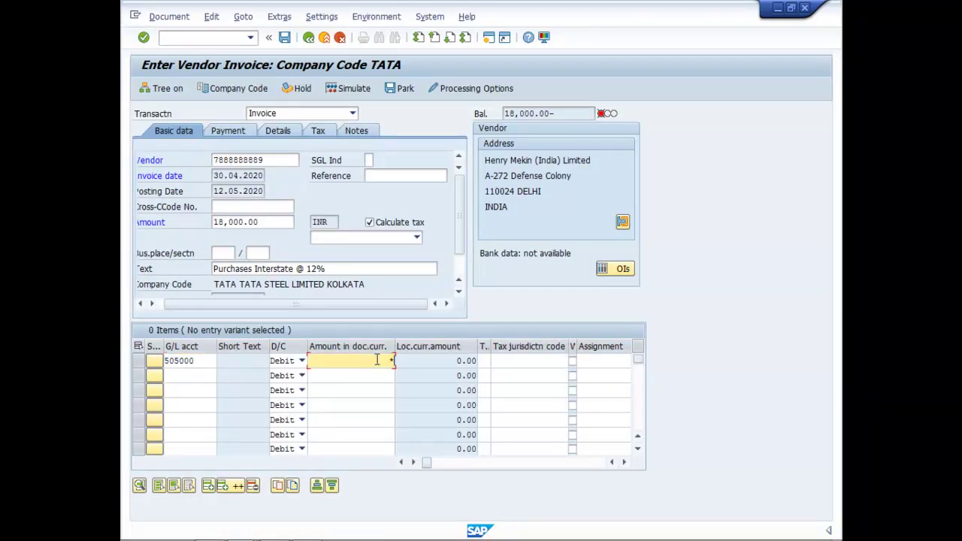
type("*")
key("Return")
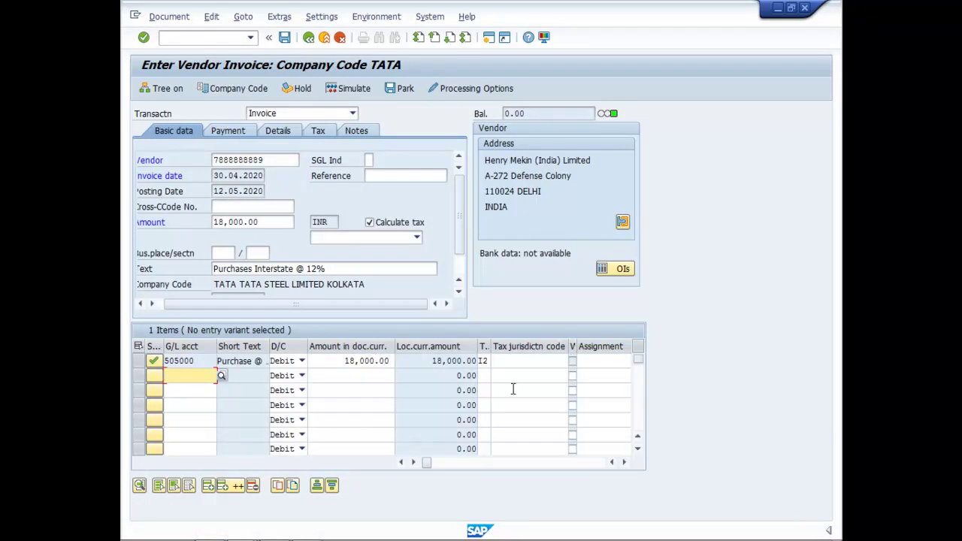
Step: Simulate the entries, then post the invoice as document 4 in company code TATA
left_click(353, 89)
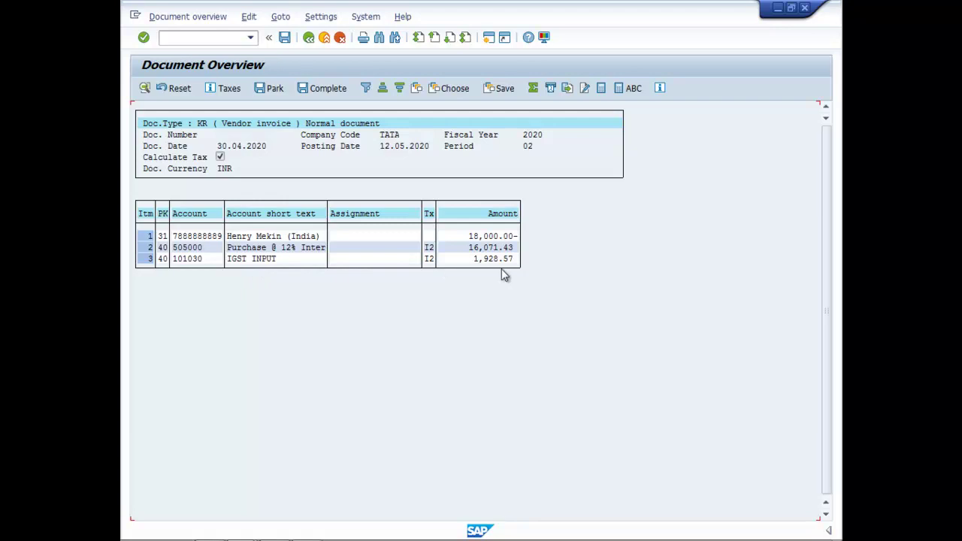
left_click(285, 38)
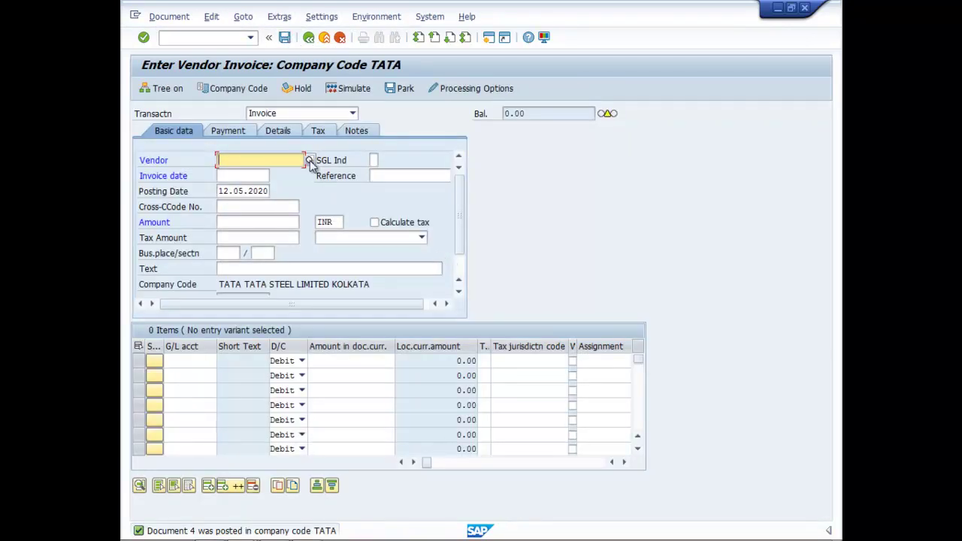
Step: Select the Delhi vendor again and set invoice date 04.04.2020
left_click(309, 161)
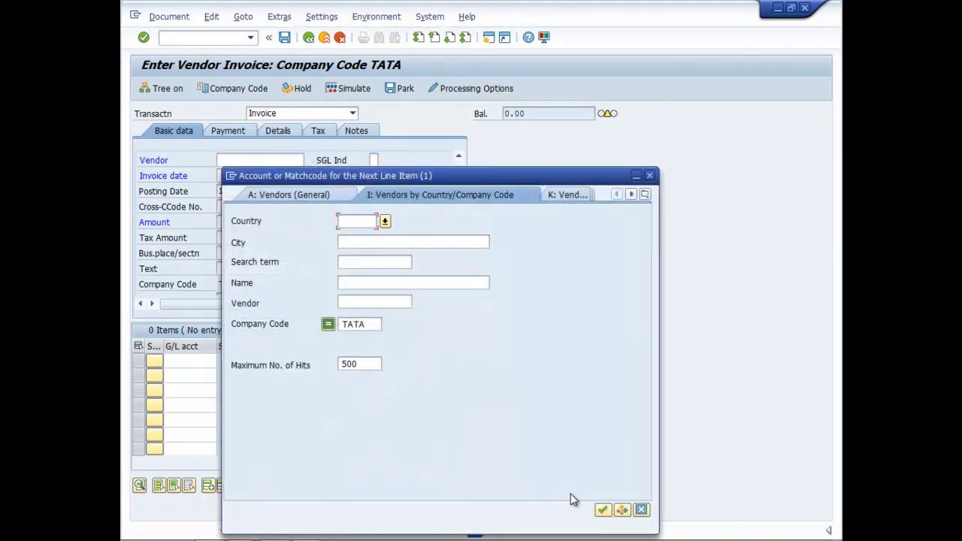
left_click(603, 509)
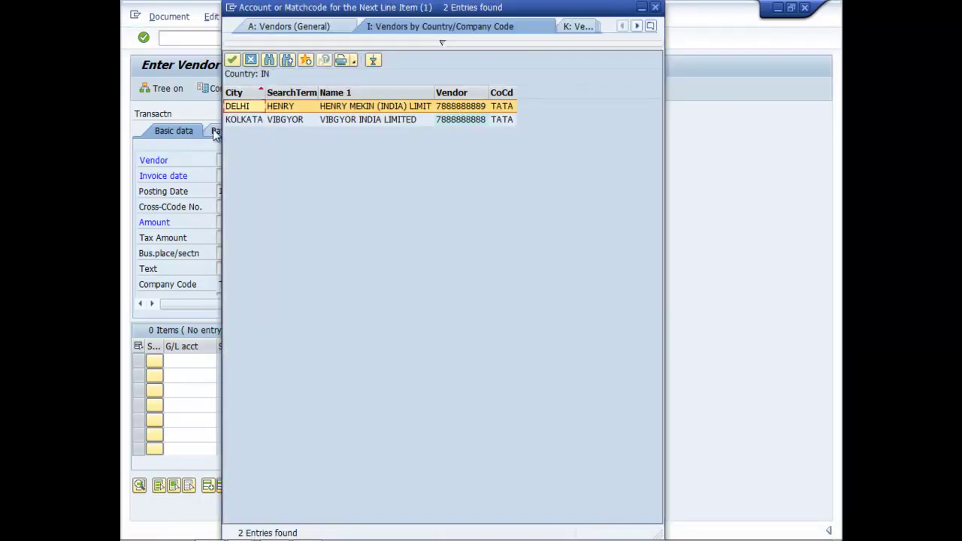
left_click(231, 59)
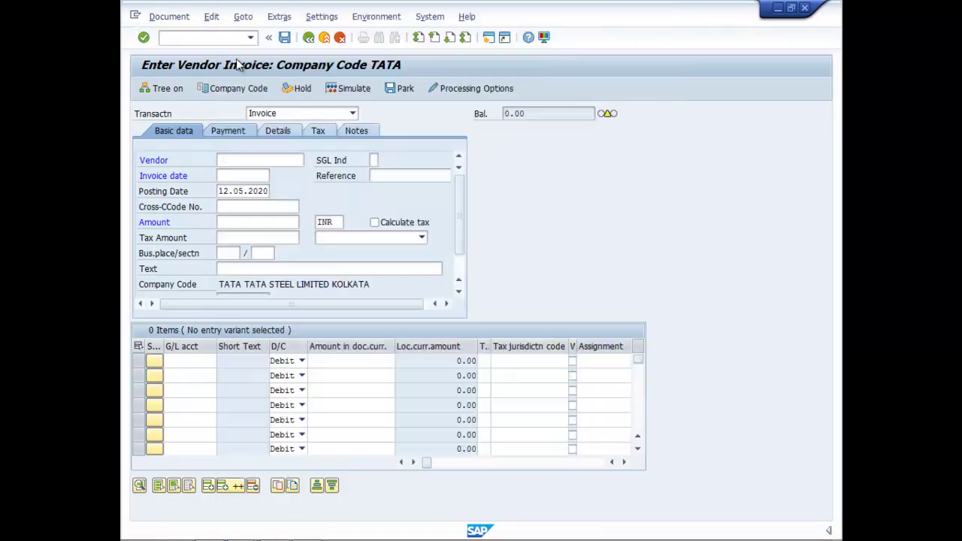
left_click(244, 176)
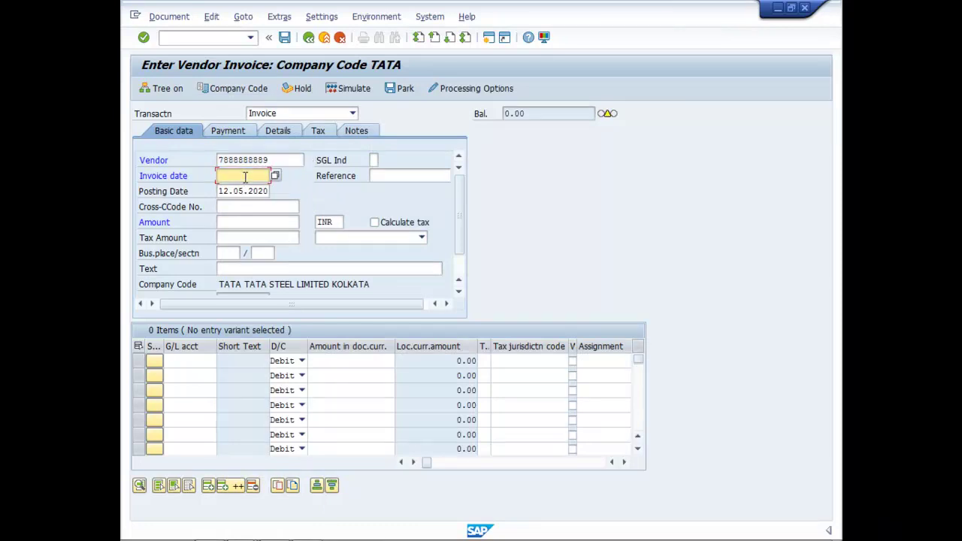
type("04.04.2020")
left_click(261, 222)
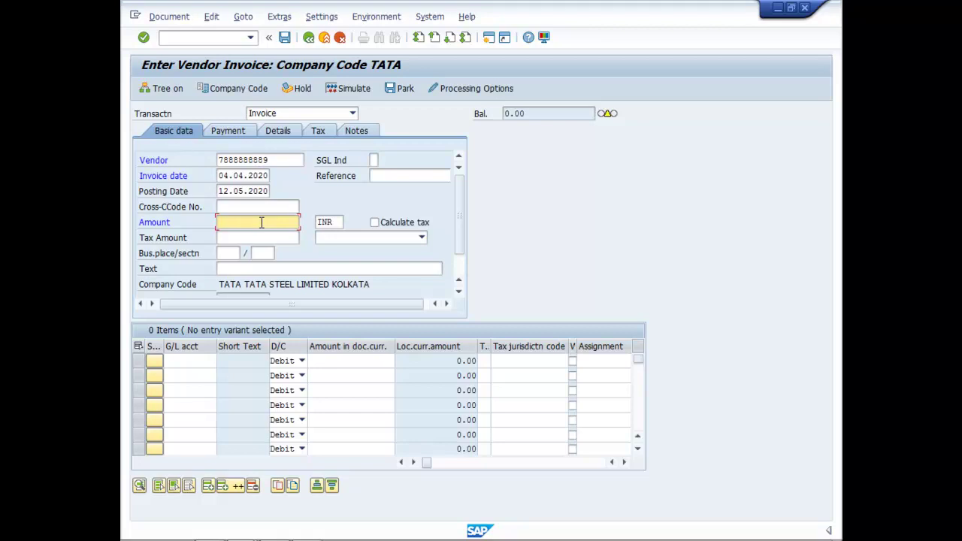
Step: Enter amount 11200, tax amount 1200 and text 'Purchases Interstate @ 12%' from history
type("11200")
left_click(241, 238)
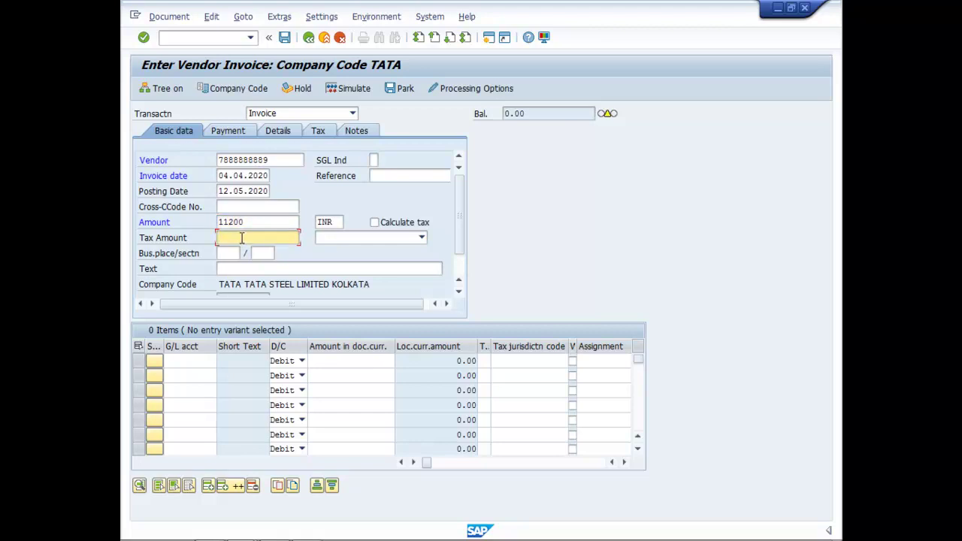
type("1200")
left_click(246, 269)
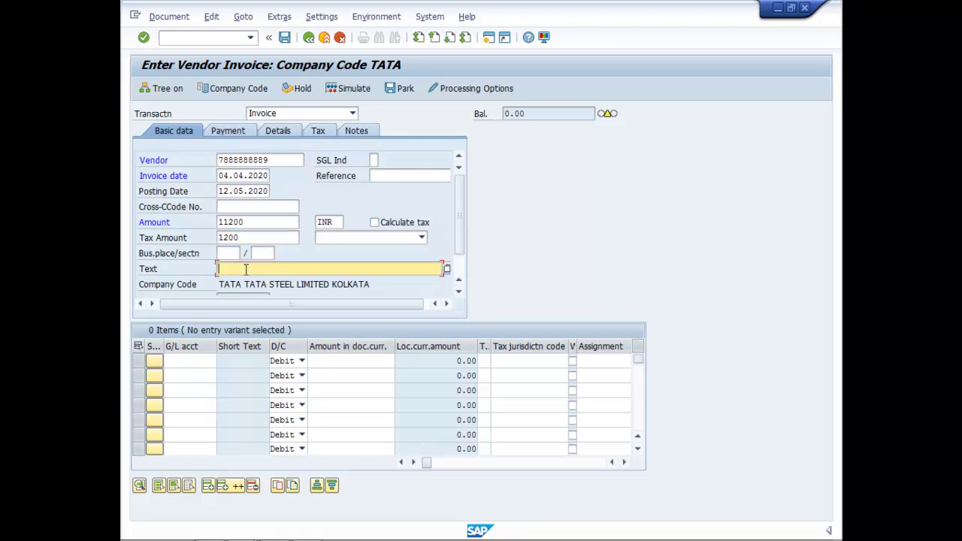
type("P")
left_click(268, 280)
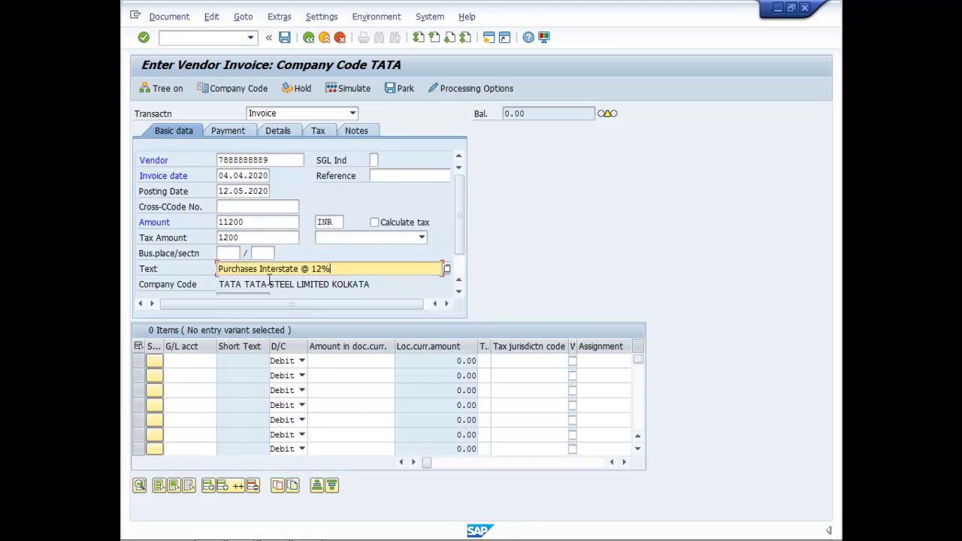
left_click(201, 361)
key("F4")
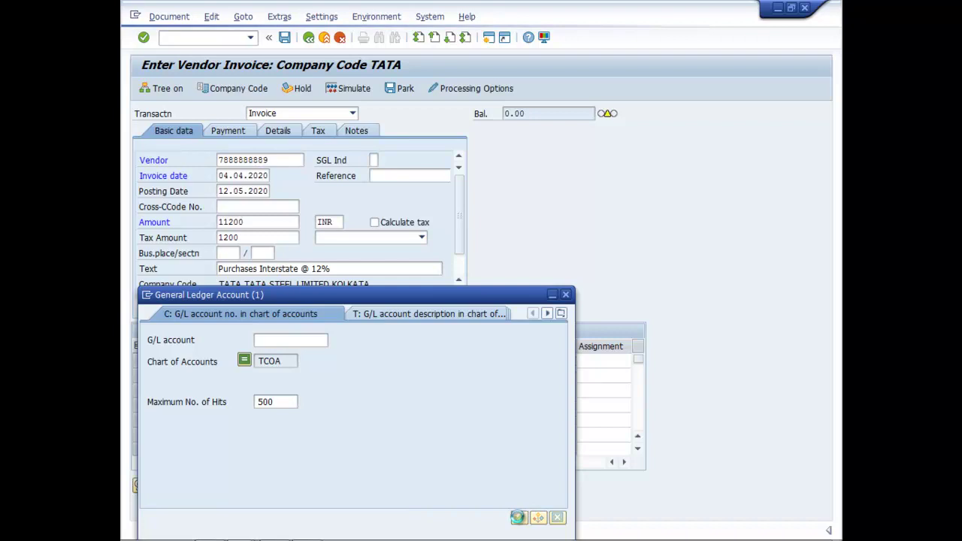
Step: Add a G/L 505000 line for 10,000.00 with tax code I2, bringing the balance to 0.00
left_click(518, 516)
left_click(176, 330)
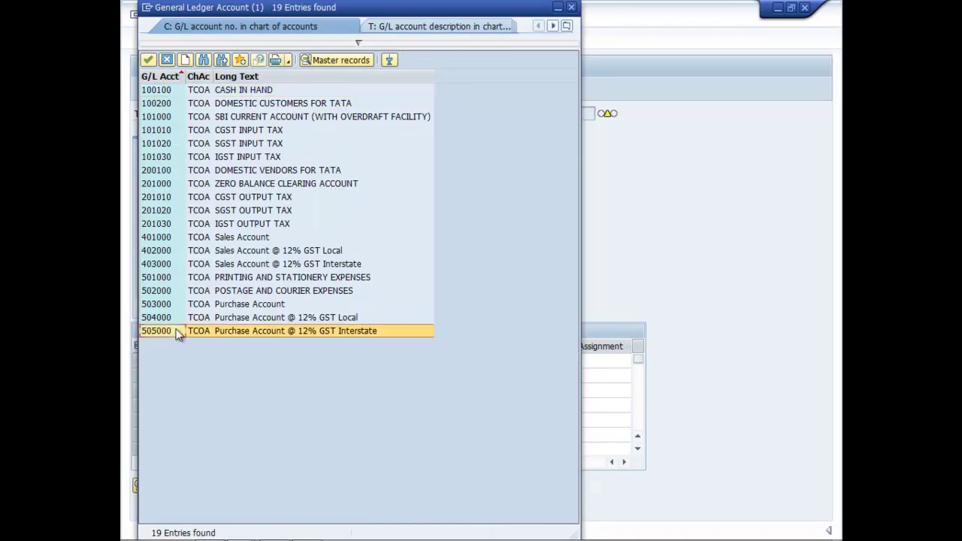
left_click(146, 61)
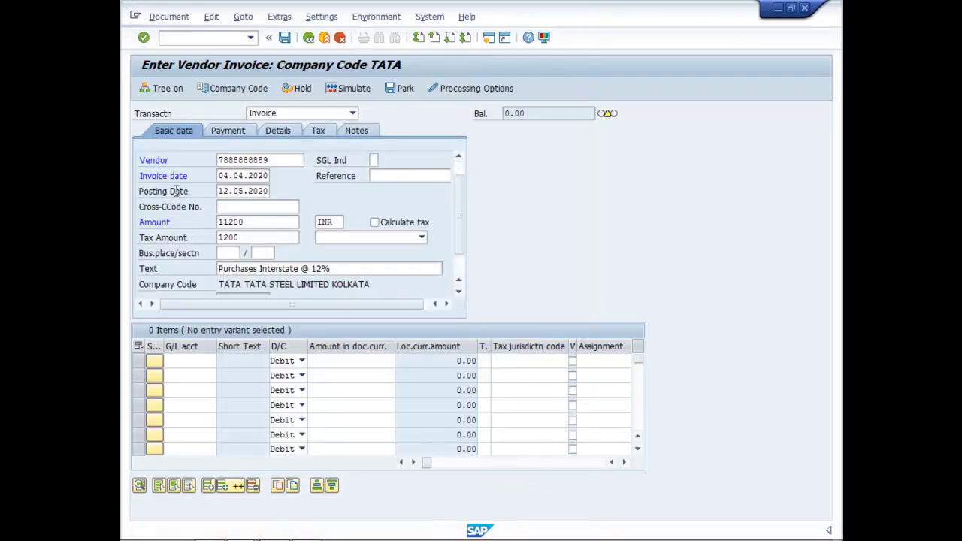
left_click(381, 364)
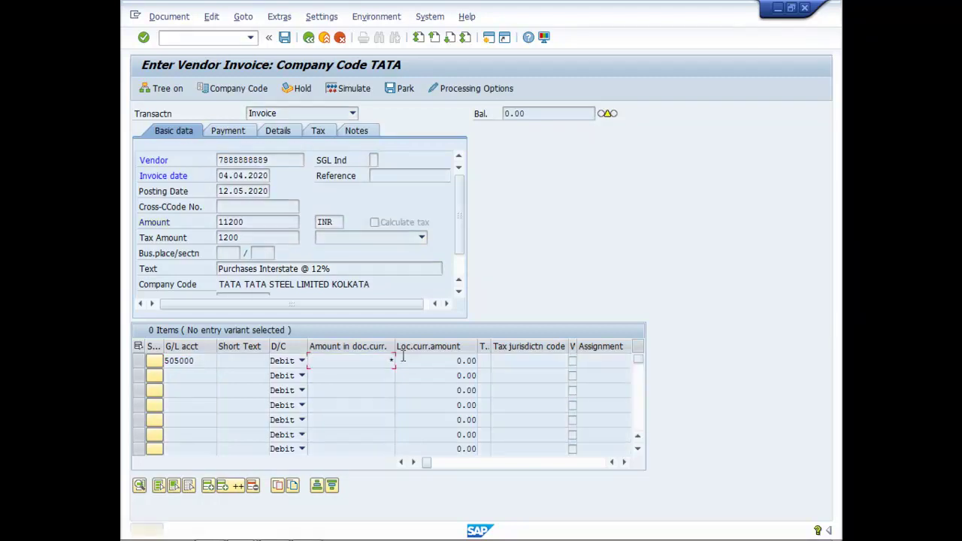
key("Return")
key("Return")
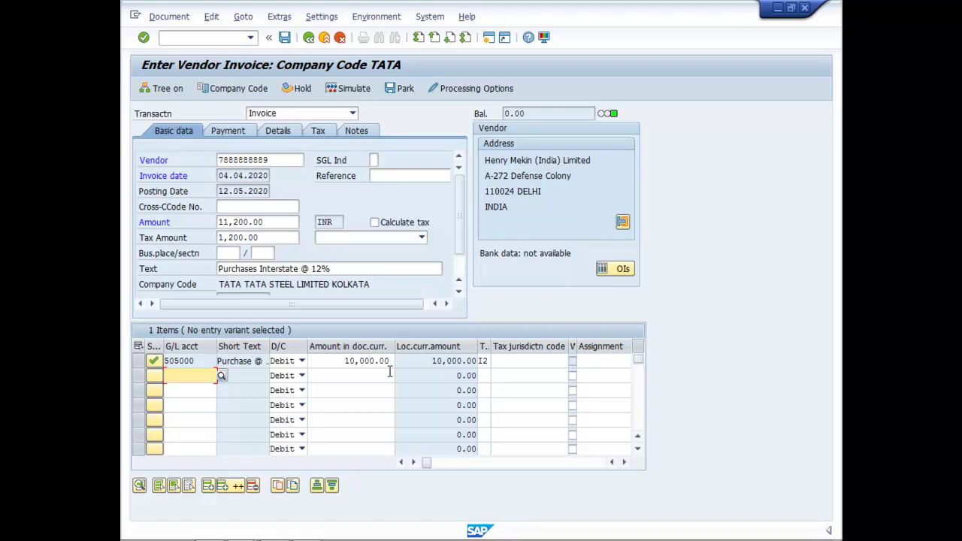
Step: Simulate the entries and post the second invoice as document 5 in company code TATA
left_click(356, 89)
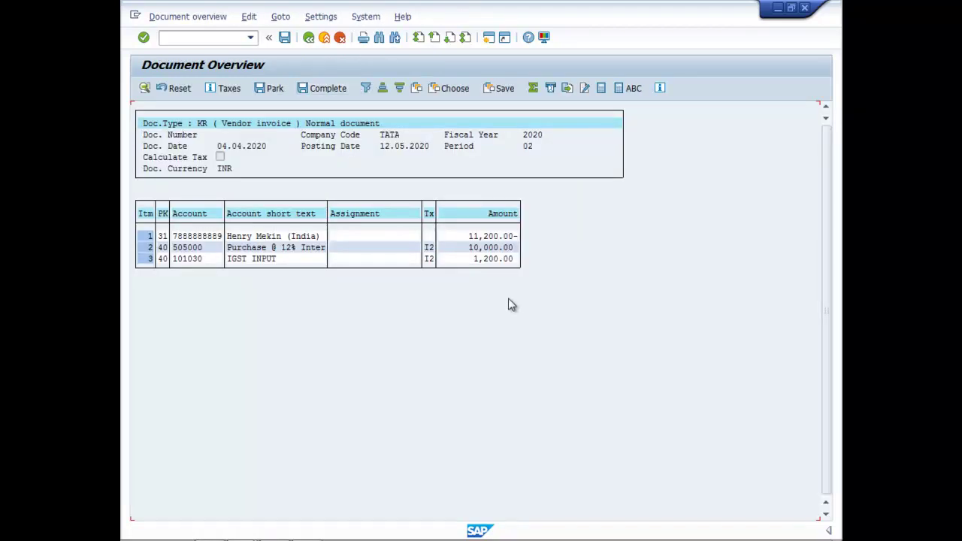
left_click(285, 38)
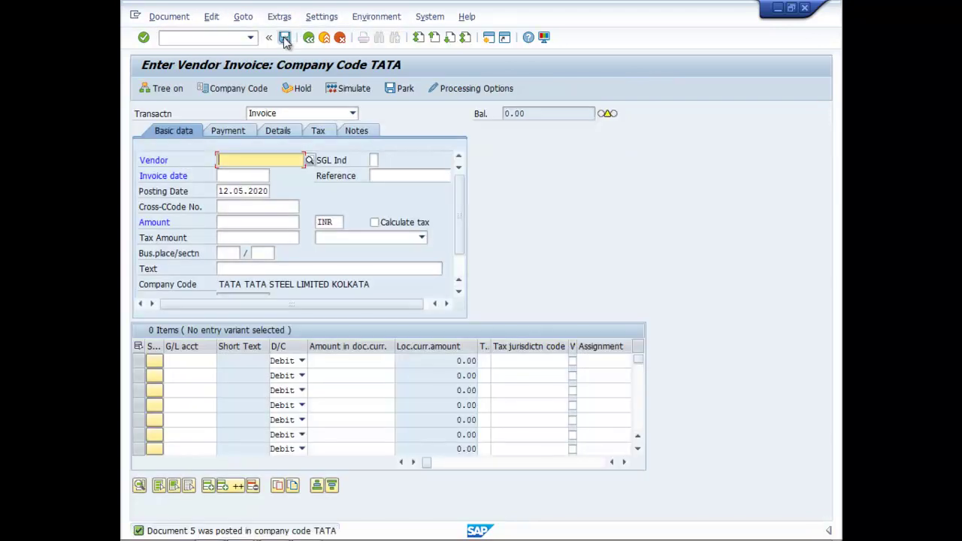
left_click(202, 37)
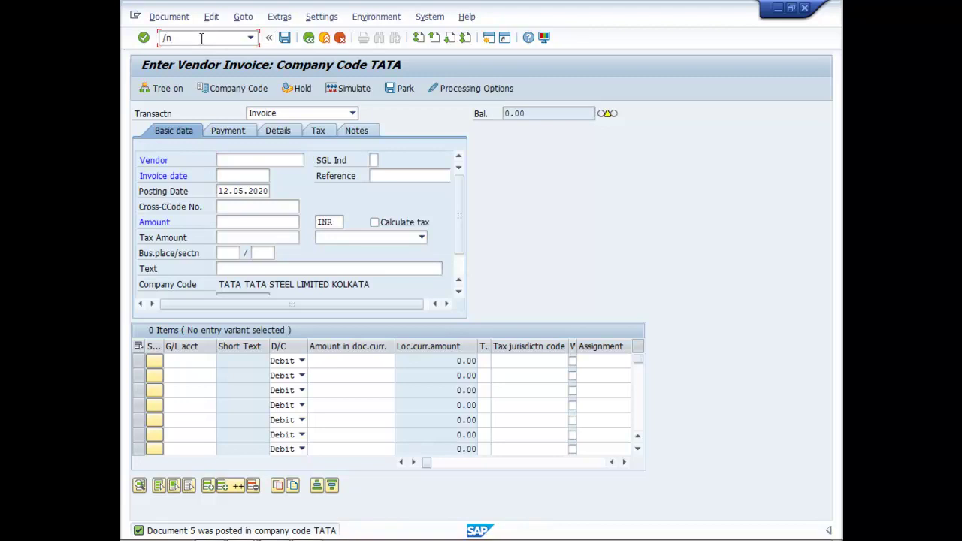
Step: Run FBL3N for all items of every G/L account in company code TATA
type("/nfbl3n")
key("Return")
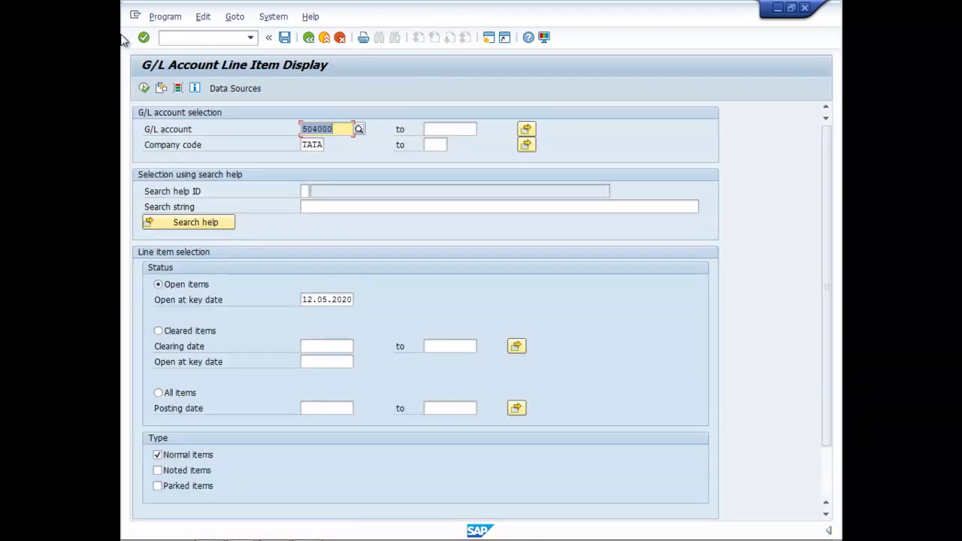
key("Delete")
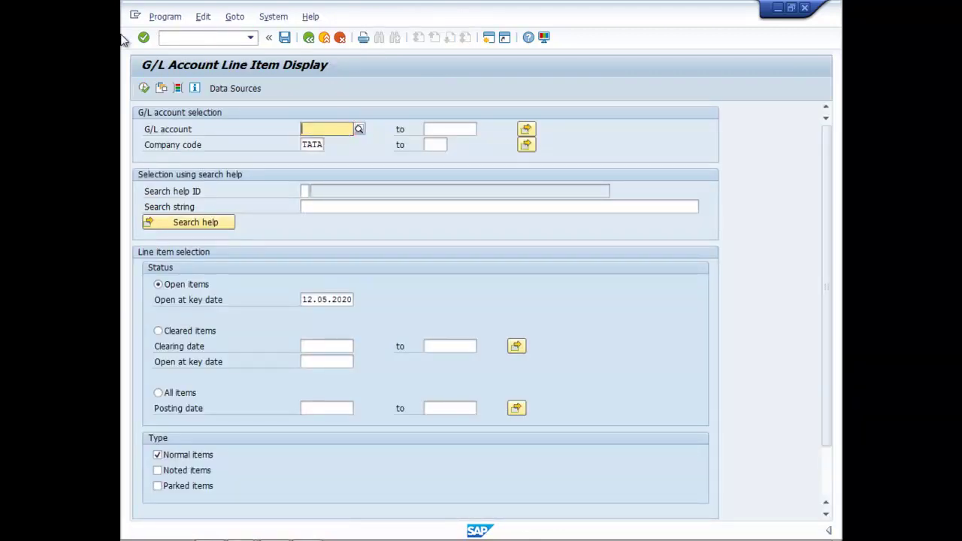
left_click(158, 393)
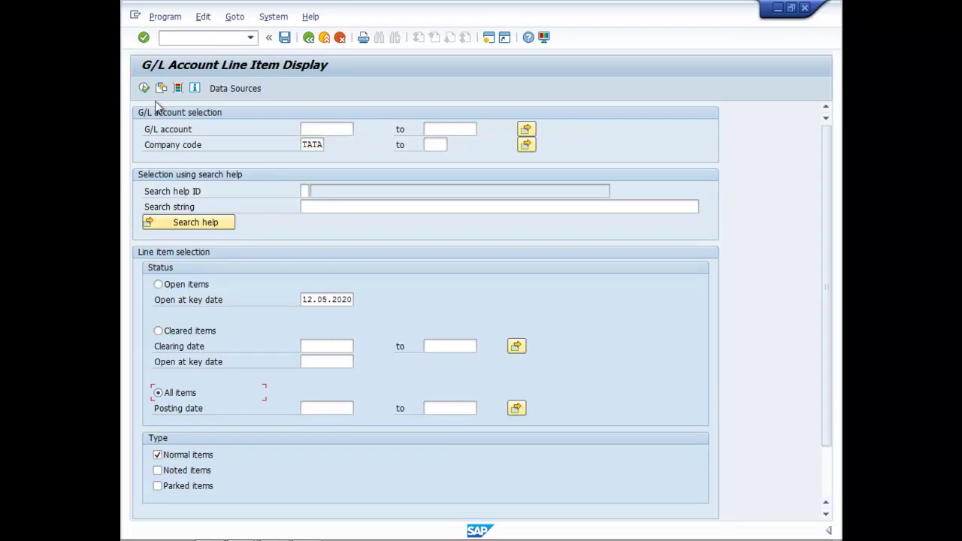
left_click(145, 87)
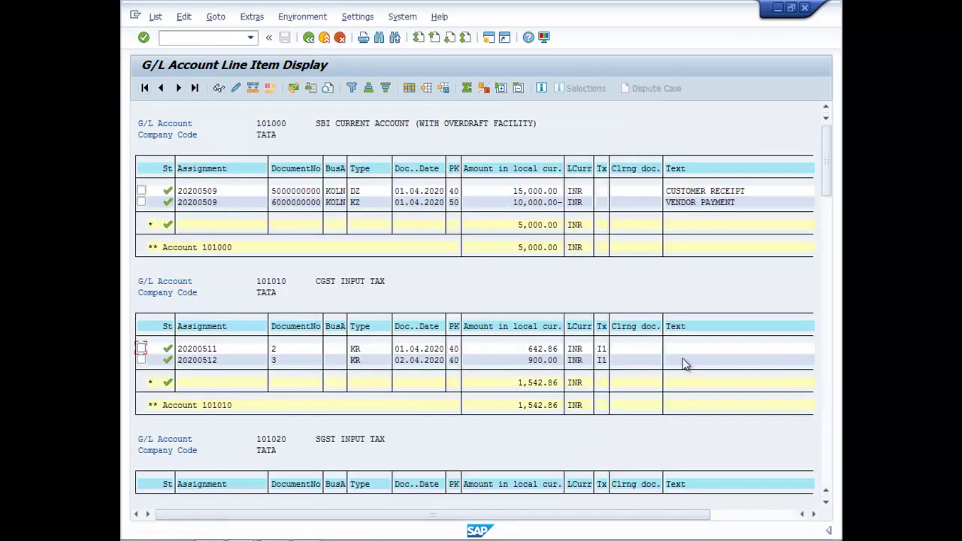
Step: Scroll the FBL3N list past 101030 IGST Input Tax to account 505000 and the 59,250.00 grand total
scroll(683, 364, "down", 5)
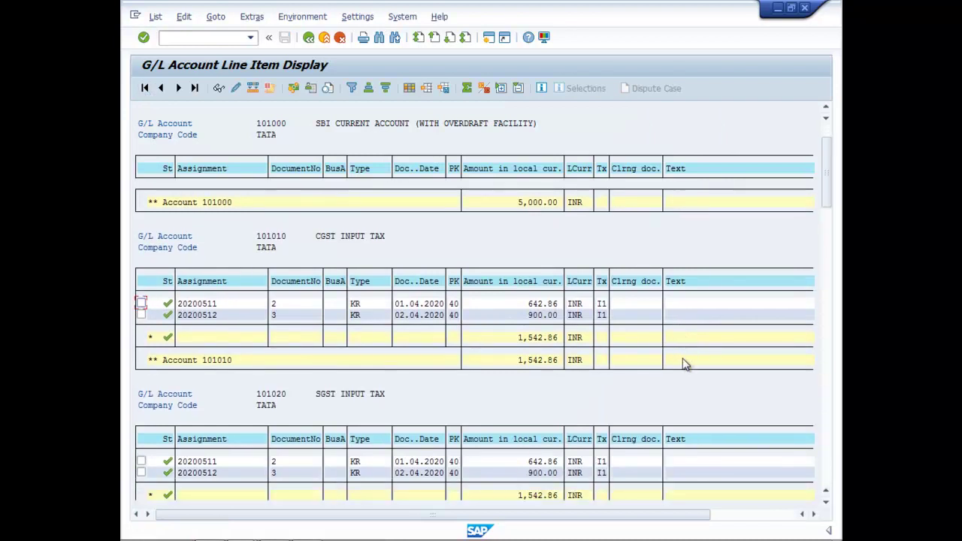
scroll(682, 364, "down", 5)
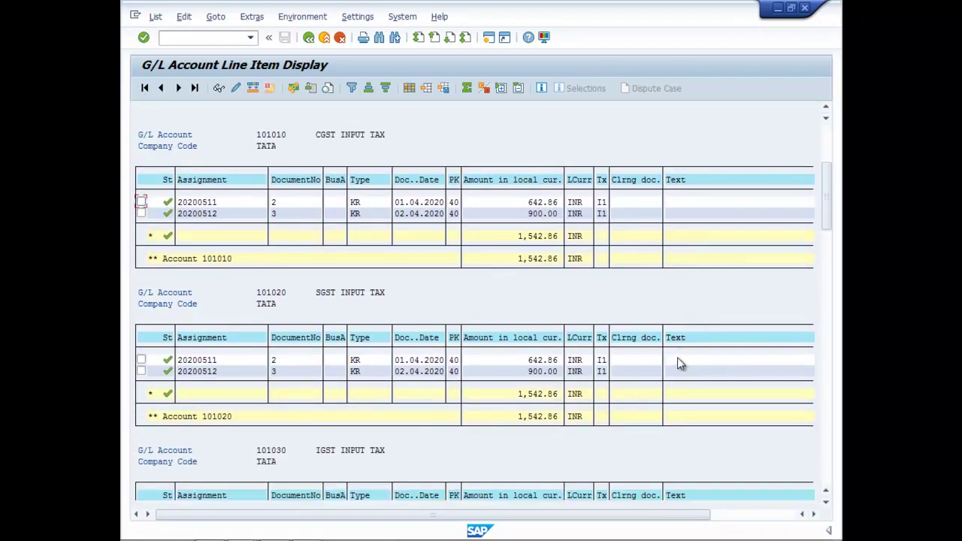
scroll(678, 364, "down", 5)
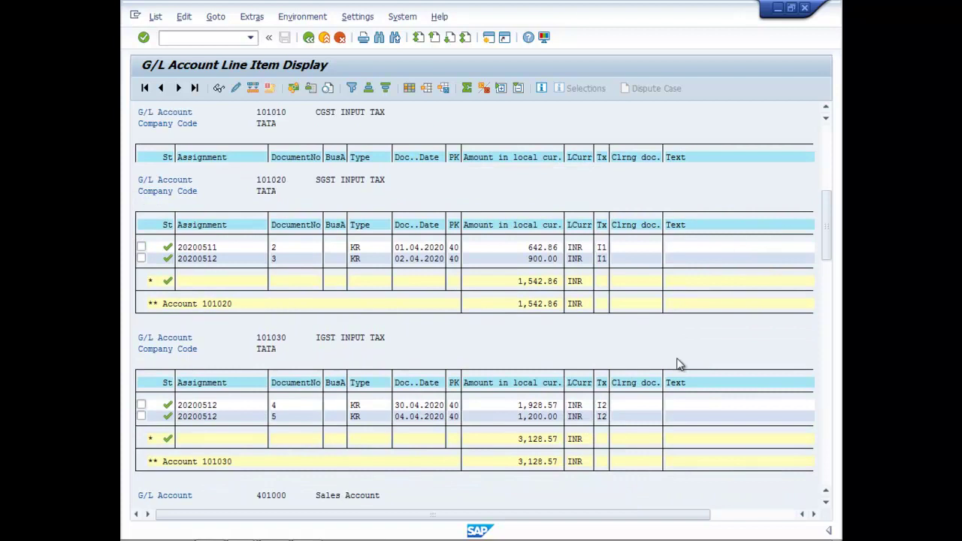
scroll(679, 363, "down", 1)
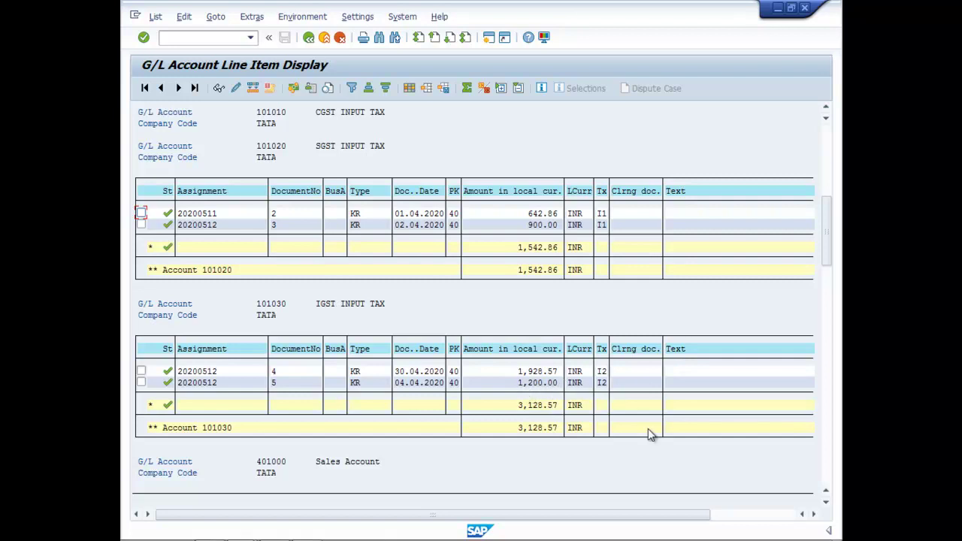
scroll(647, 429, "down", 2)
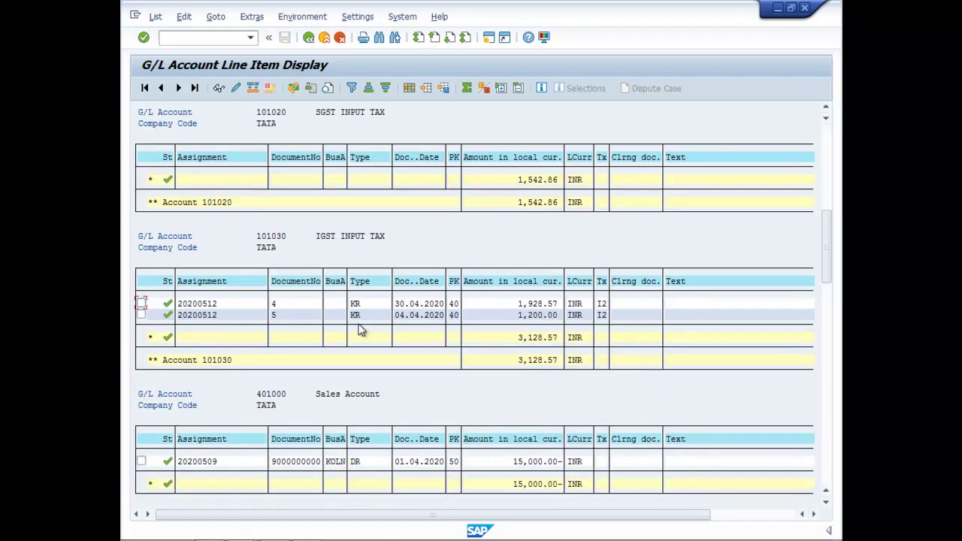
scroll(427, 460, "down", 2)
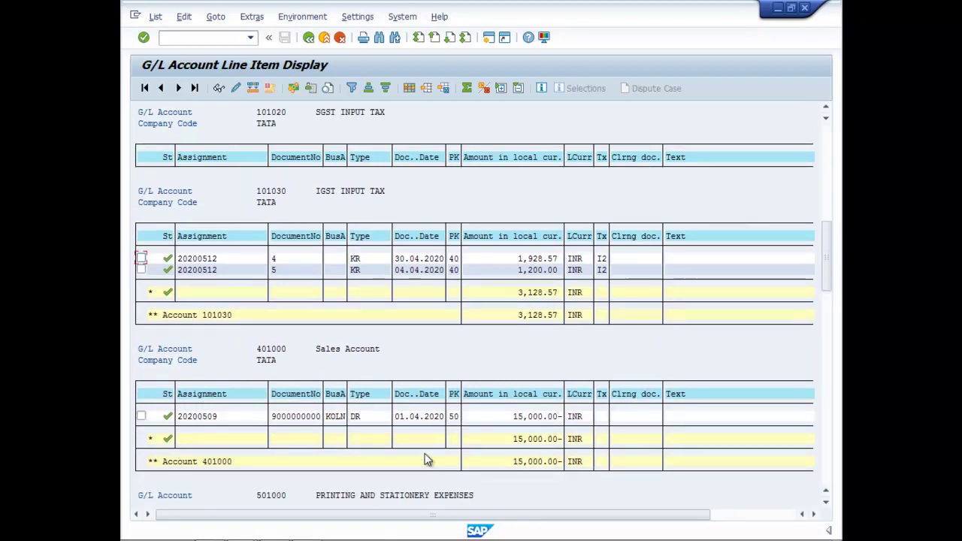
scroll(425, 460, "down", 4)
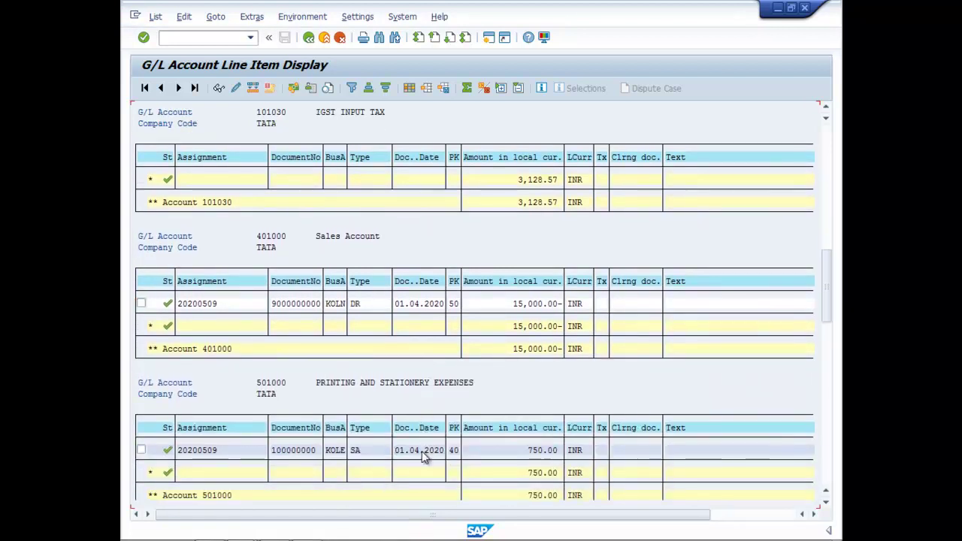
scroll(418, 450, "down", 1)
scroll(418, 448, "down", 1)
left_click_drag(824, 372, 815, 504)
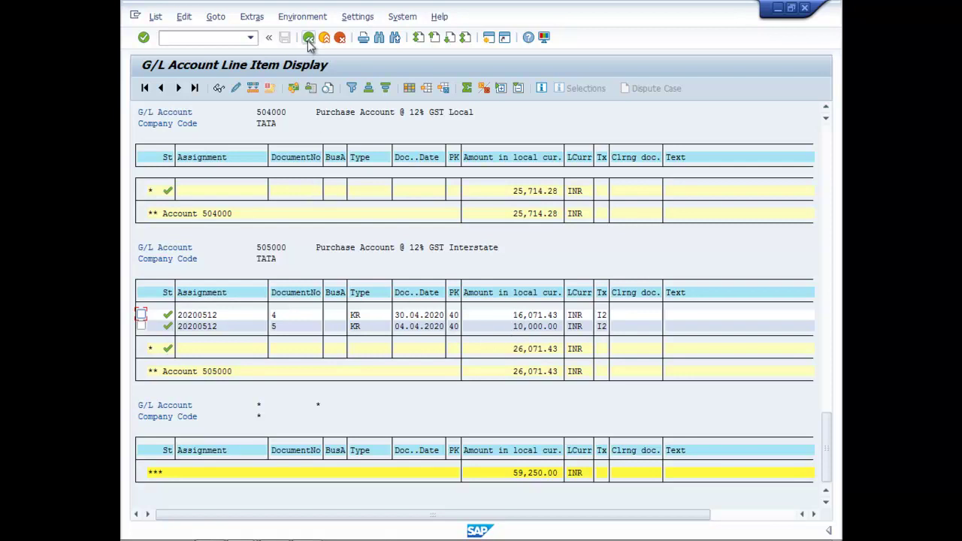
Step: Start transaction FBL1N for company code TATA with the All items option selected
left_click(237, 38)
type("/n")
type("fb")
type("l1n")
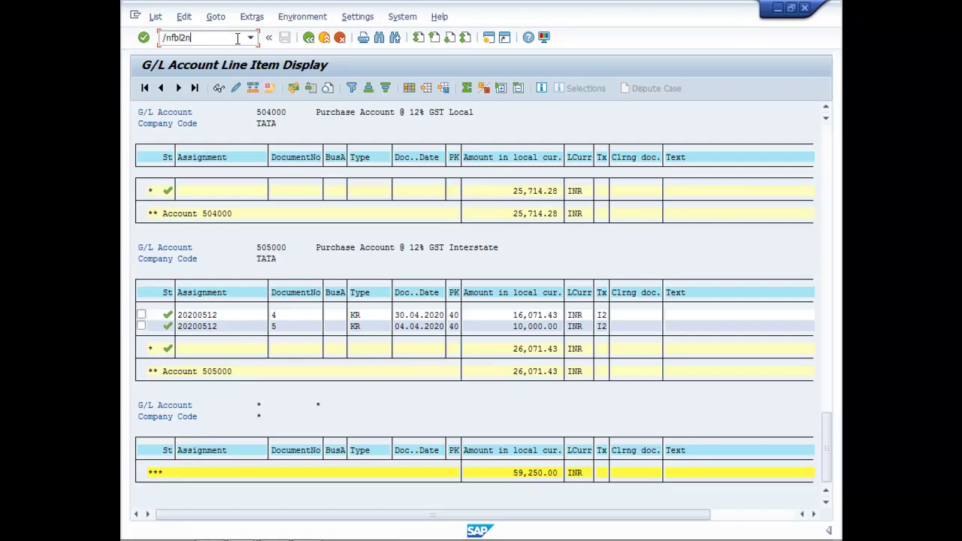
key("Return")
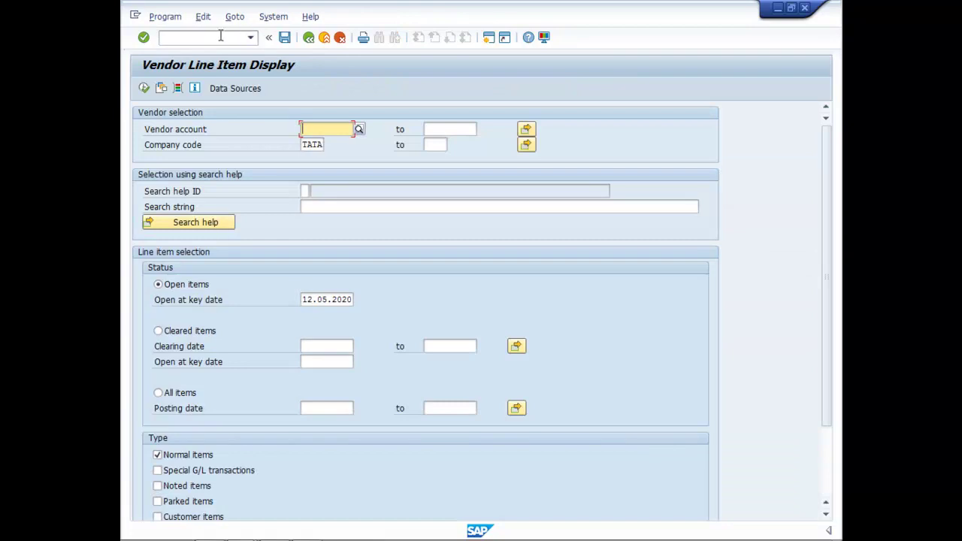
left_click(159, 393)
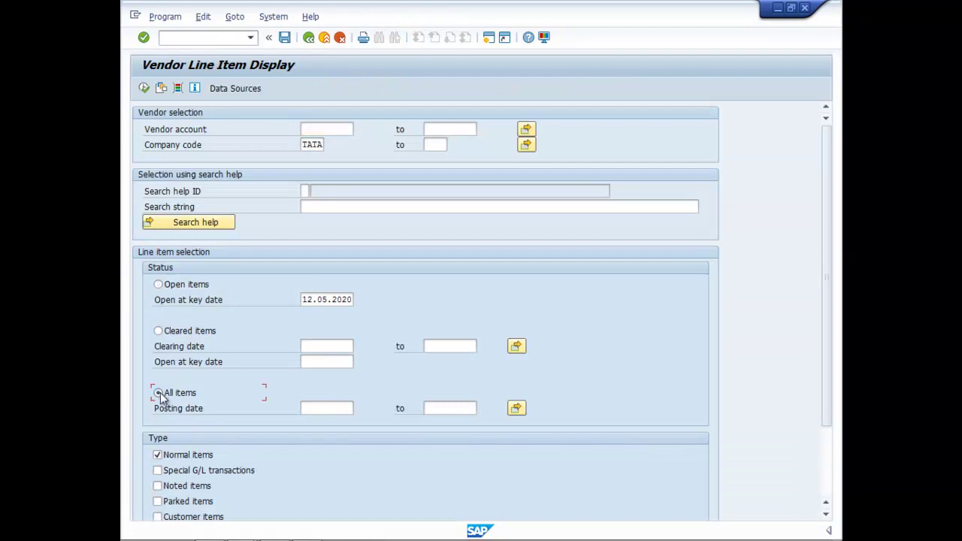
Step: Execute FBL1N and review the Delhi vendor's two interstate invoices totalling 29,200.00-
left_click(144, 88)
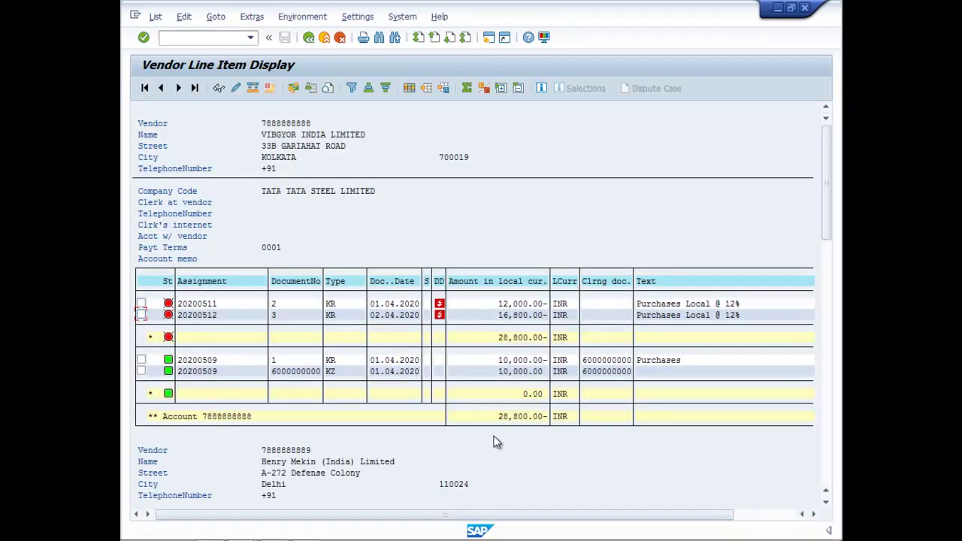
scroll(519, 462, "down", 1)
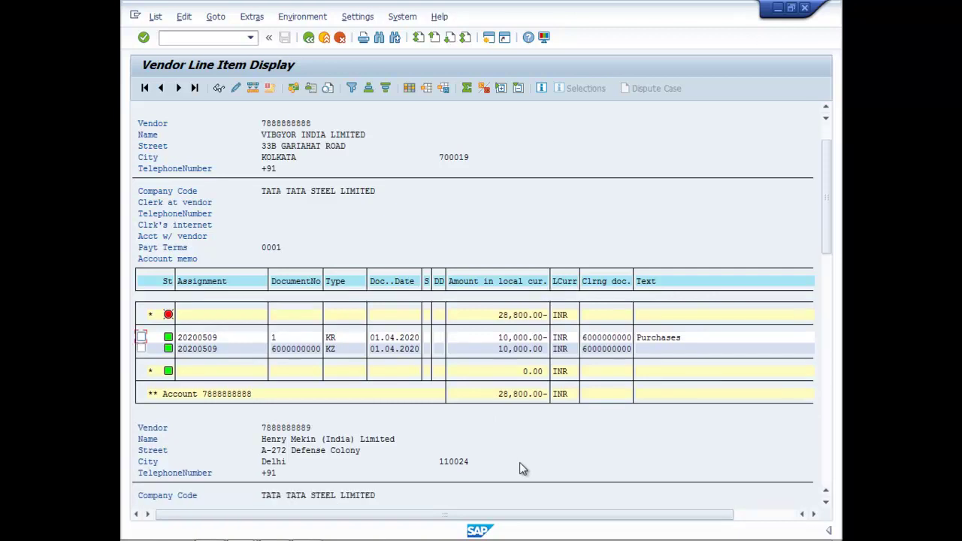
scroll(519, 463, "down", 3)
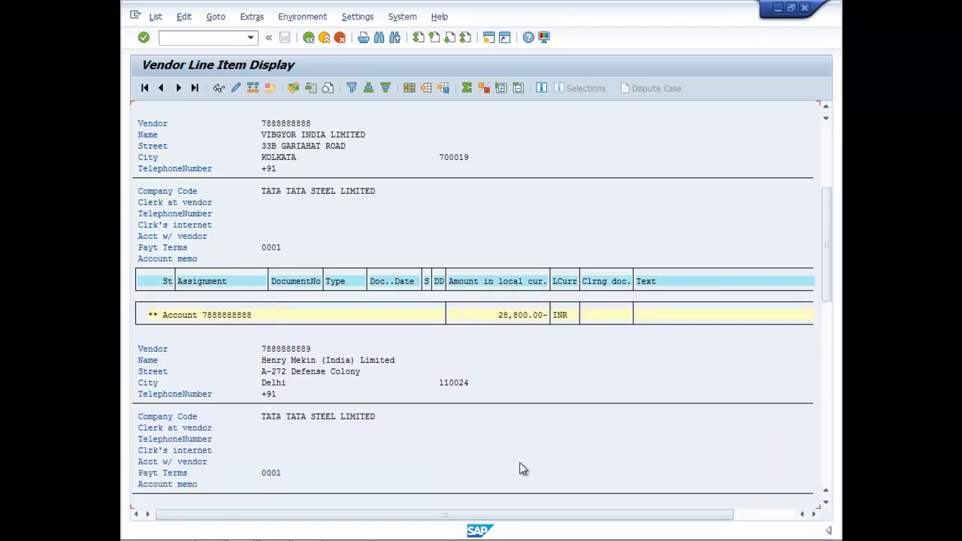
scroll(519, 462, "down", 3)
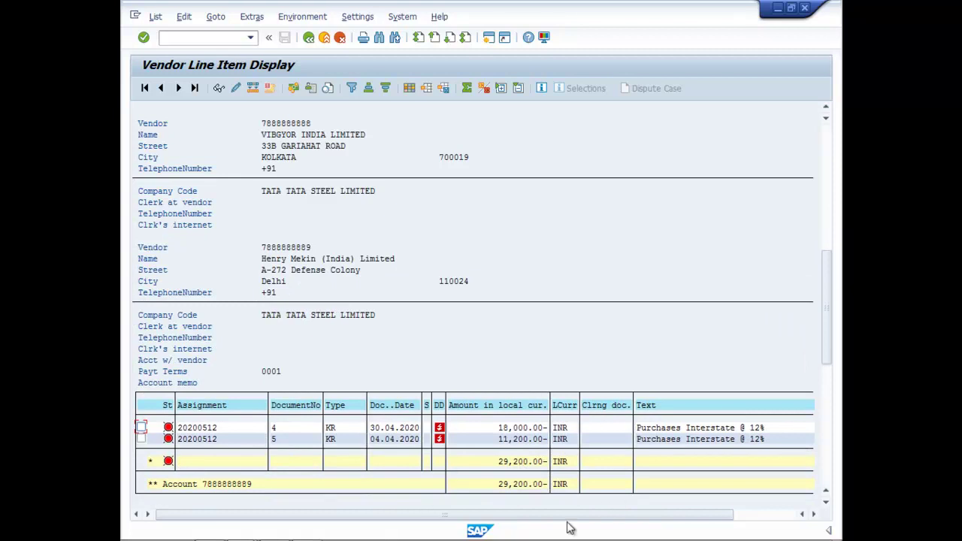
scroll(609, 485, "down", 1)
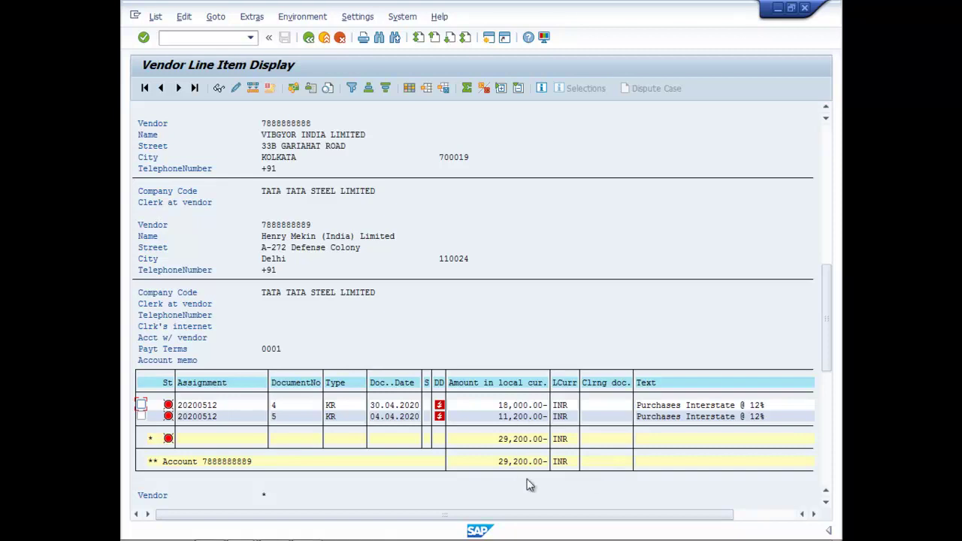
scroll(529, 485, "up", 3)
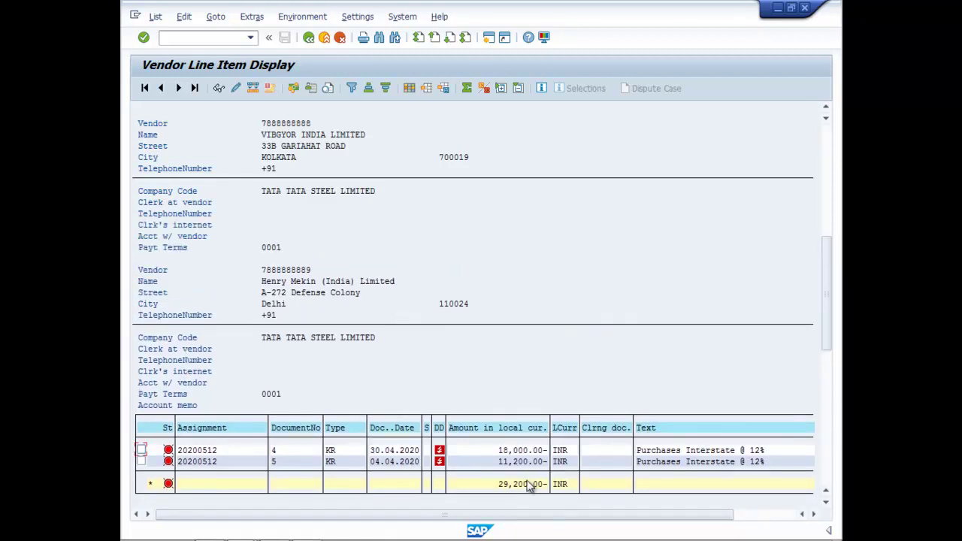
scroll(530, 485, "up", 5)
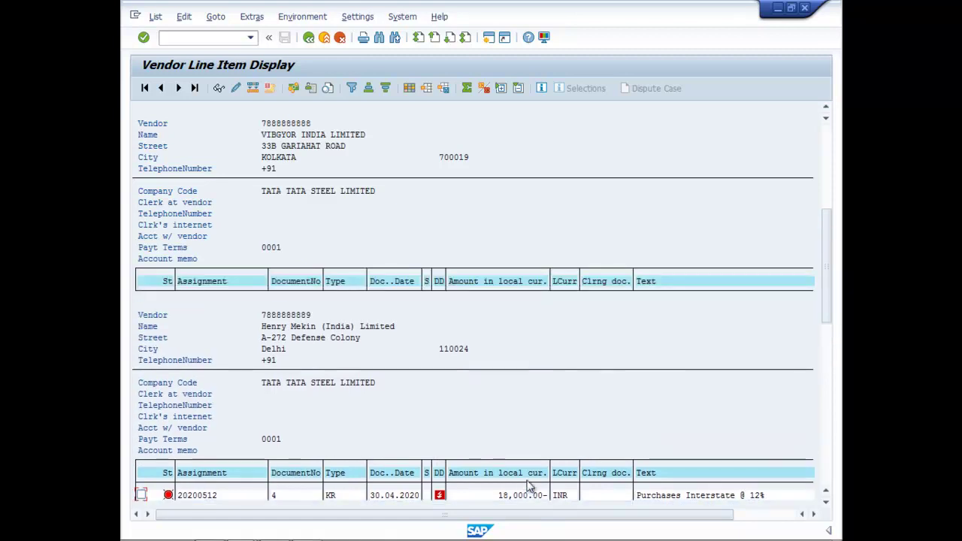
scroll(529, 486, "up", 5)
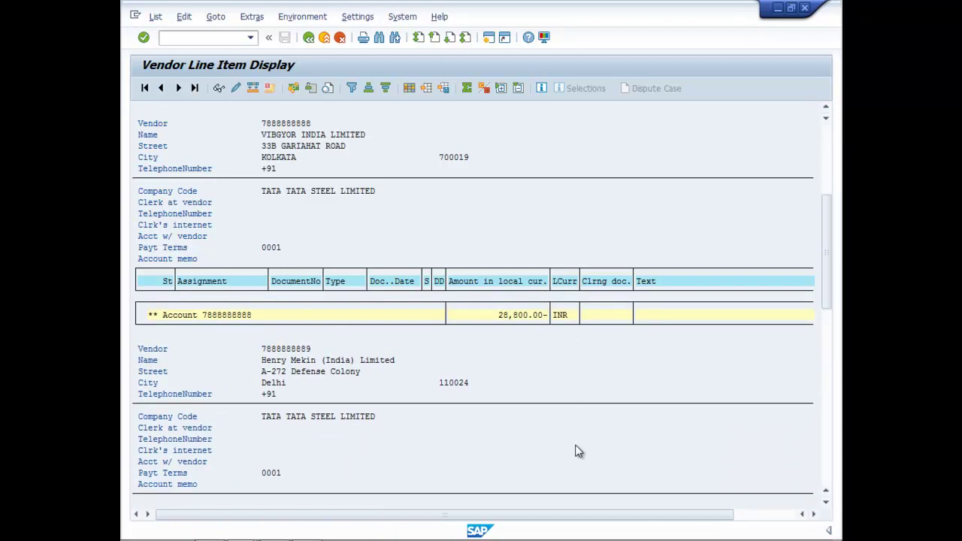
scroll(575, 449, "down", 2)
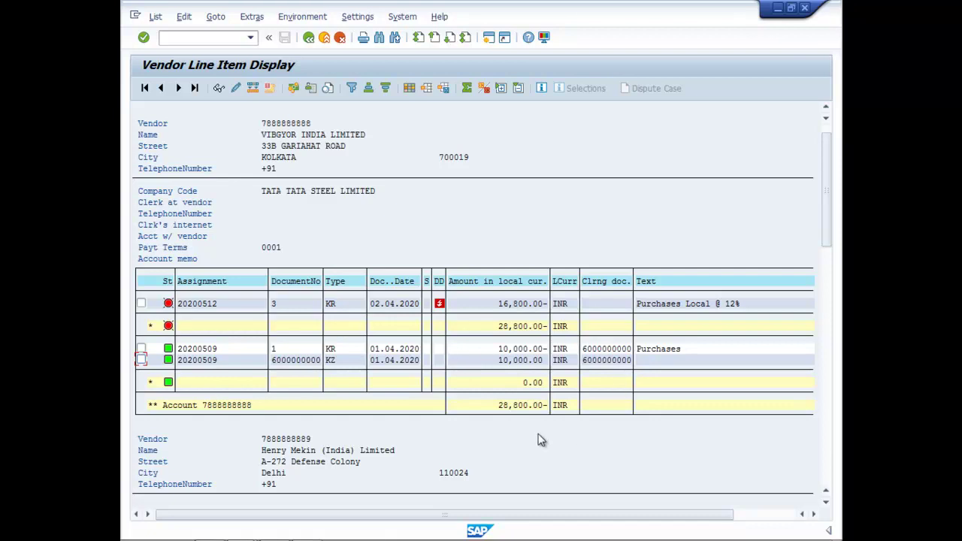
key("ctrl+F1")
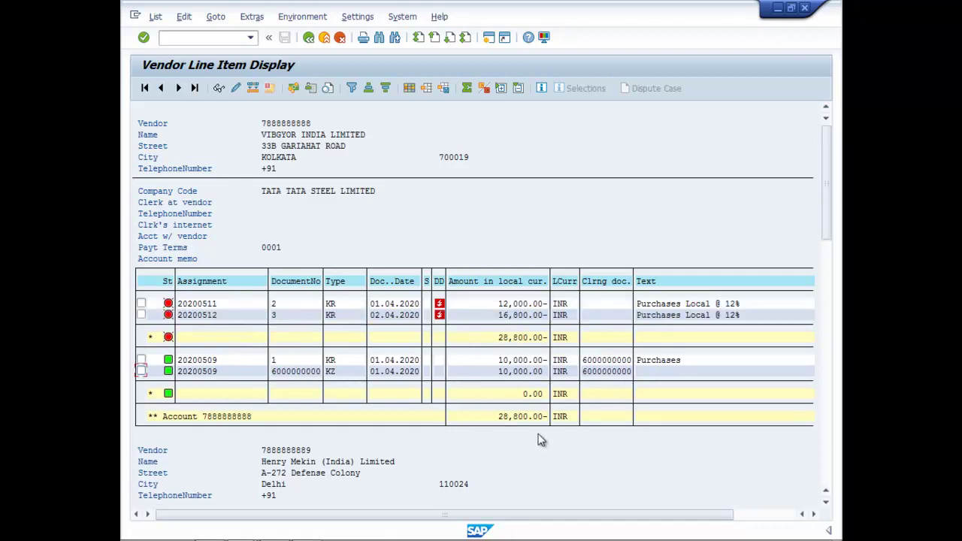